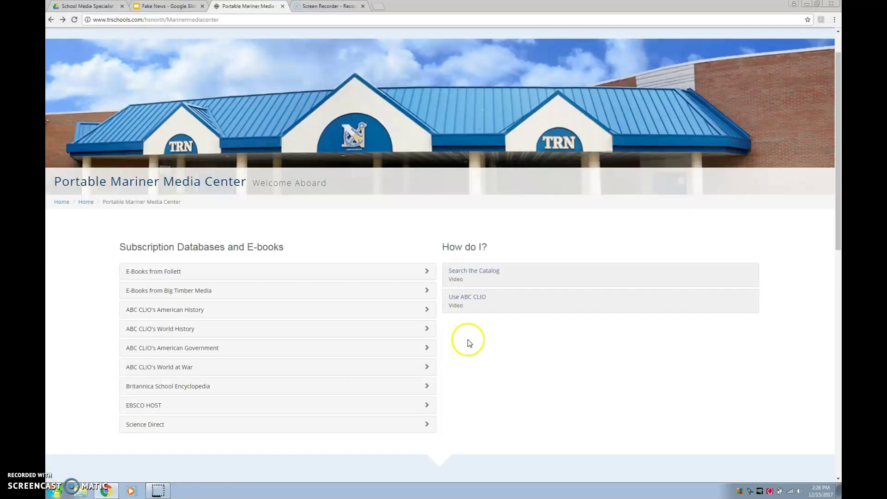
Step: Expand the EBSCO HOST entry under Subscription Databases and open its EBSCOhost login page
scroll(468, 344, "down", 1)
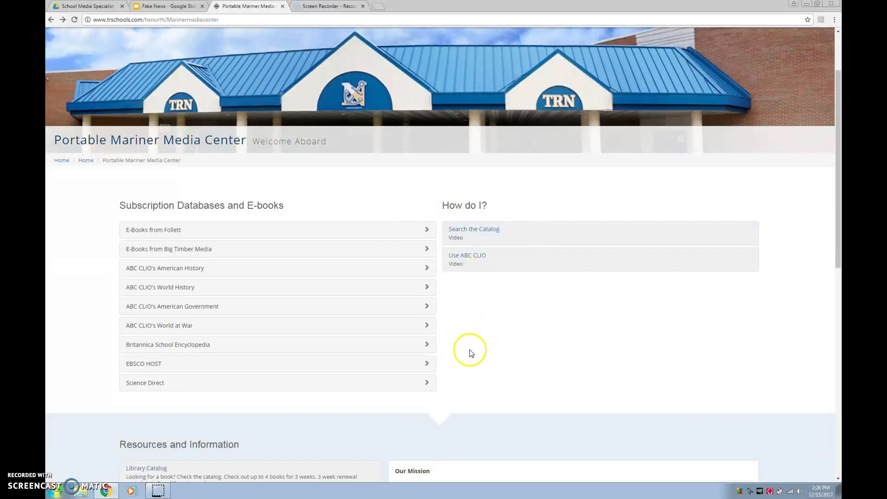
scroll(469, 350, "down", 1)
left_click(424, 323)
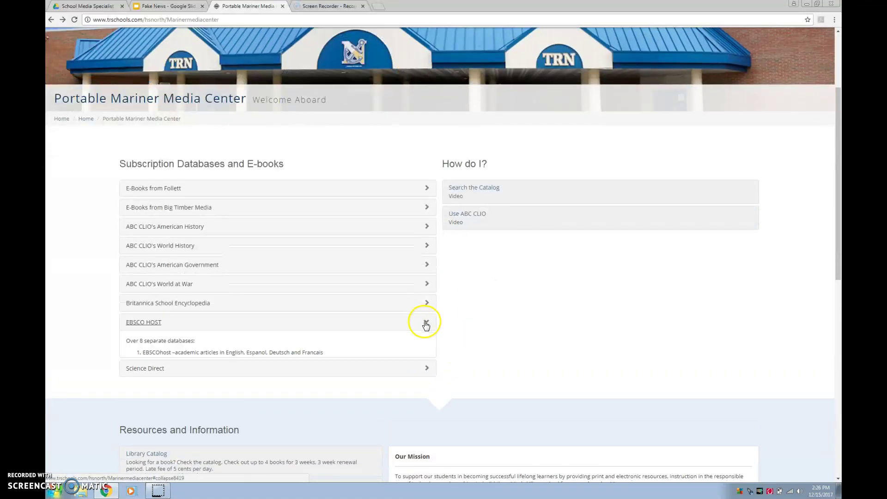
scroll(317, 314, "down", 1)
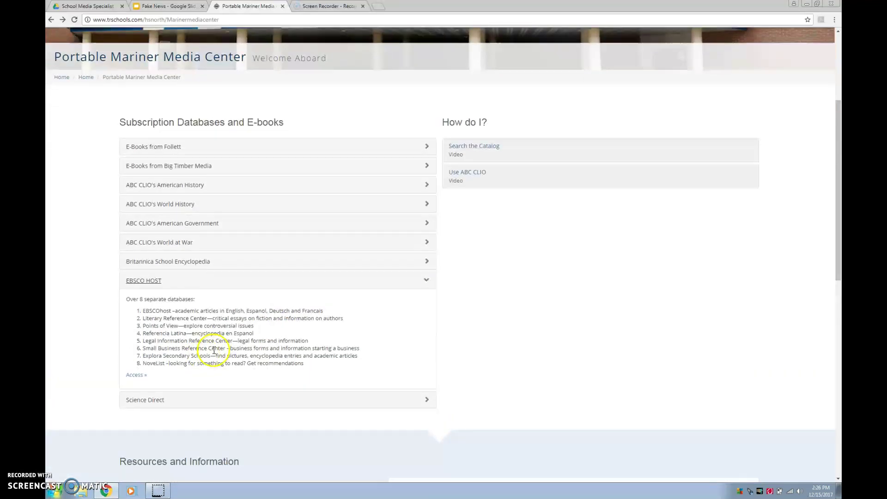
left_click(143, 380)
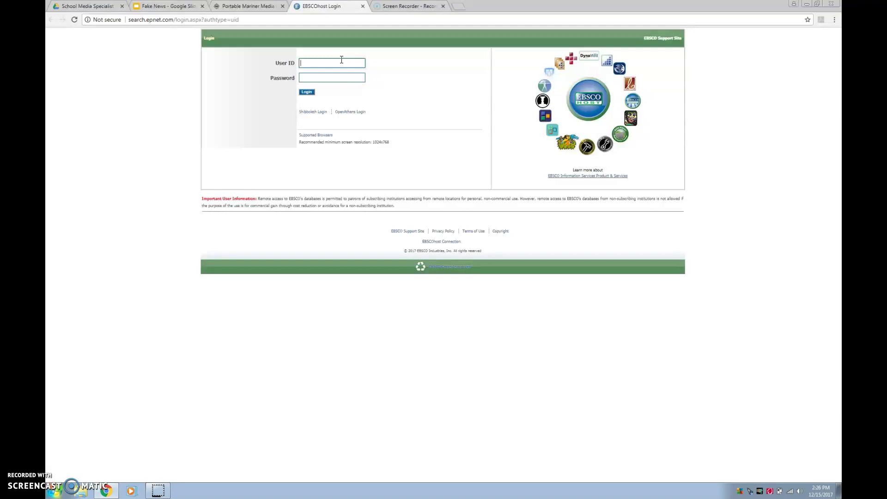
Step: Log in to EBSCOhost with the school's user ID and password
left_click(341, 59)
type("trhsn")
key("Tab")
key("Return")
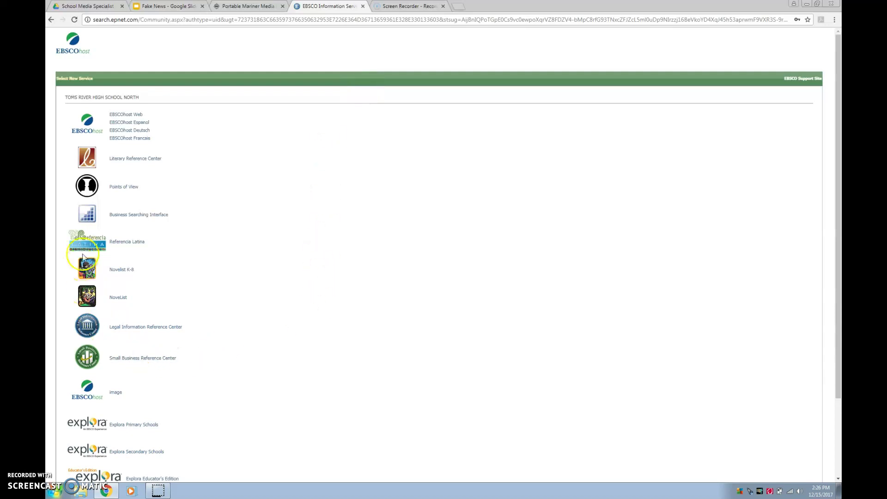
Step: Choose EBSCOhost Web, select all databases, and continue to Basic Search
left_click(132, 115)
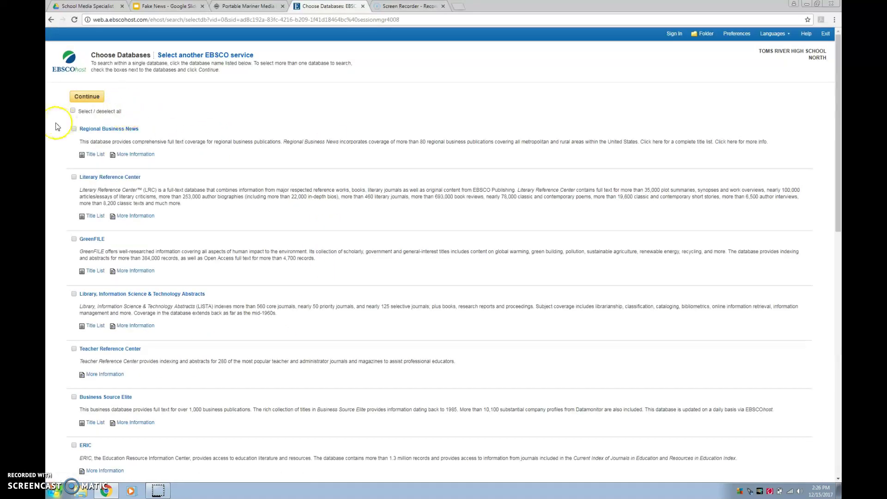
left_click(73, 112)
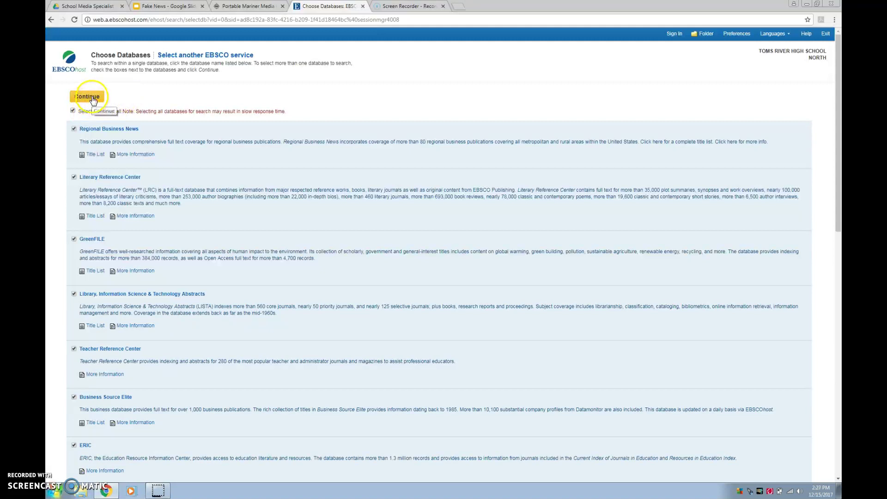
left_click(93, 100)
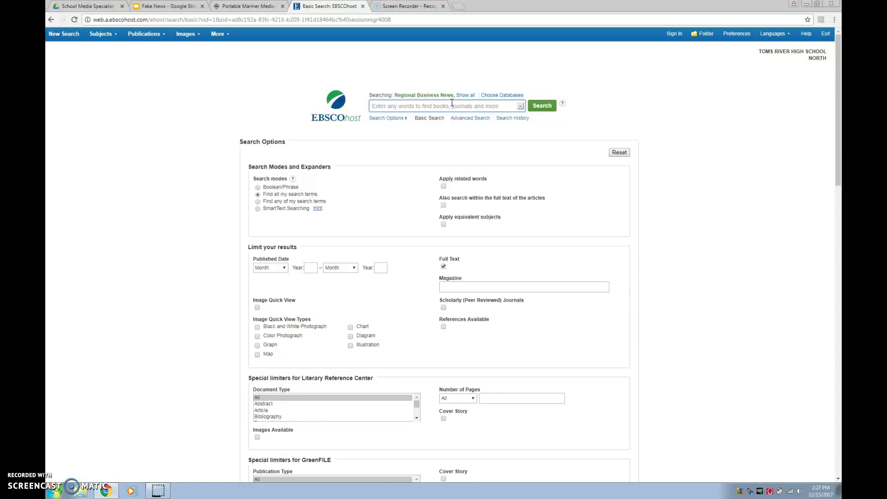
Step: Search for '2007 financial crisis' using the autocomplete suggestion and review the results
type("2007")
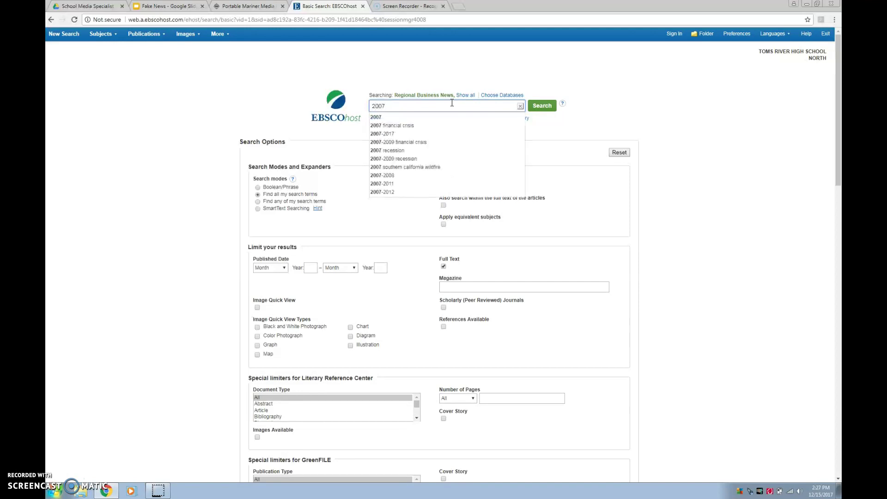
left_click(398, 127)
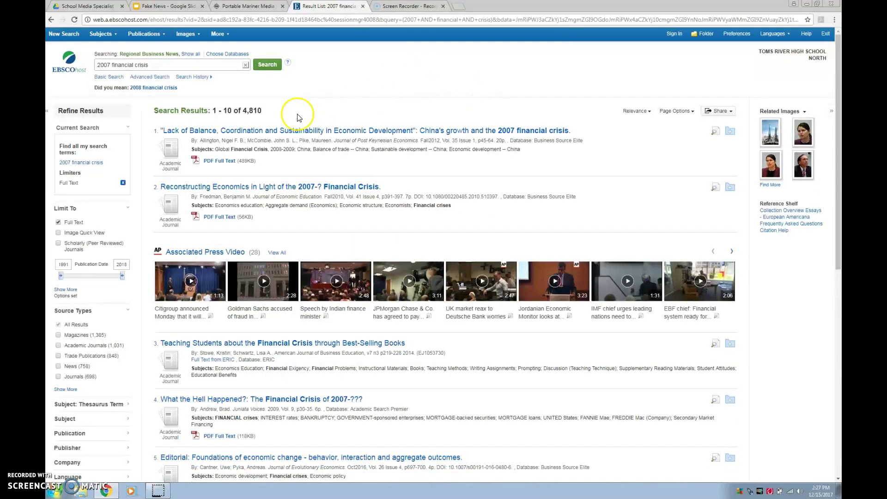
left_click_drag(242, 110, 276, 112)
left_click(277, 113)
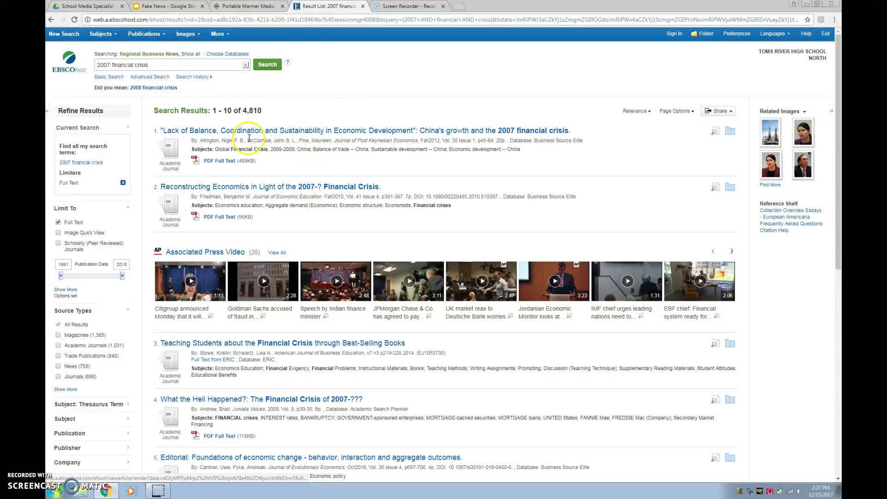
scroll(356, 223, "down", 3)
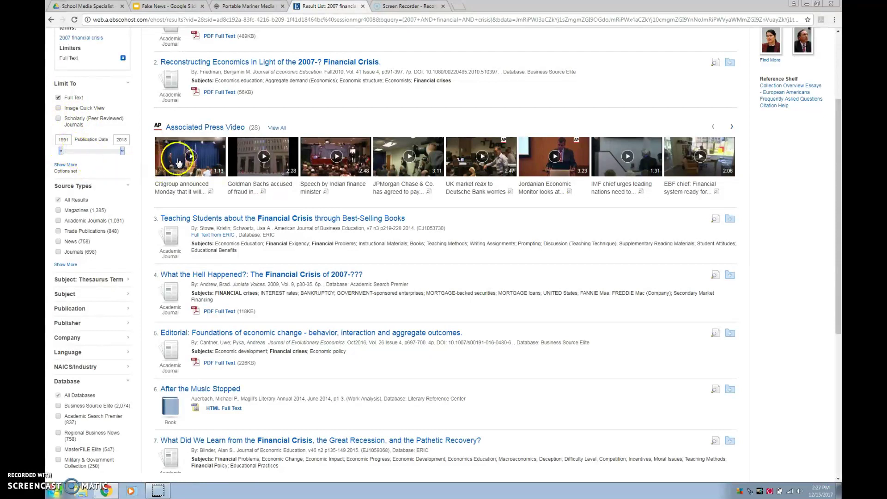
Step: Move the Publication Date slider to raise the earliest year from 1991
scroll(83, 178, "up", 1)
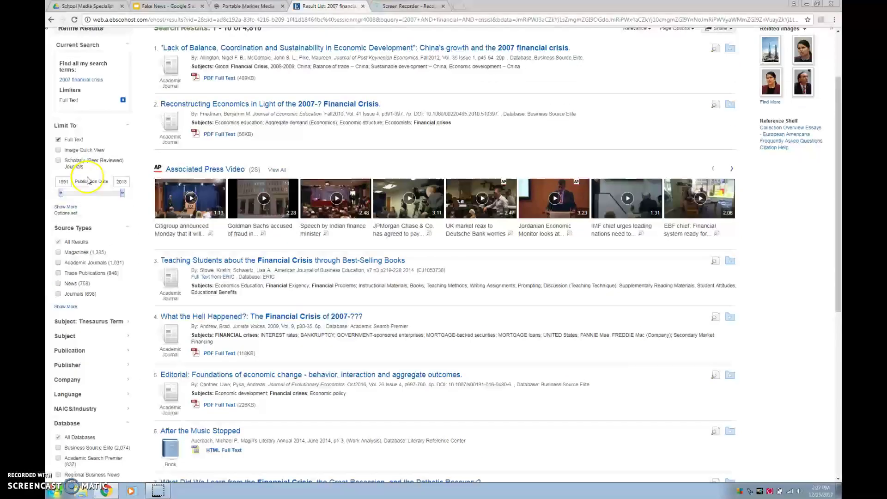
scroll(83, 177, "up", 1)
scroll(82, 175, "down", 2)
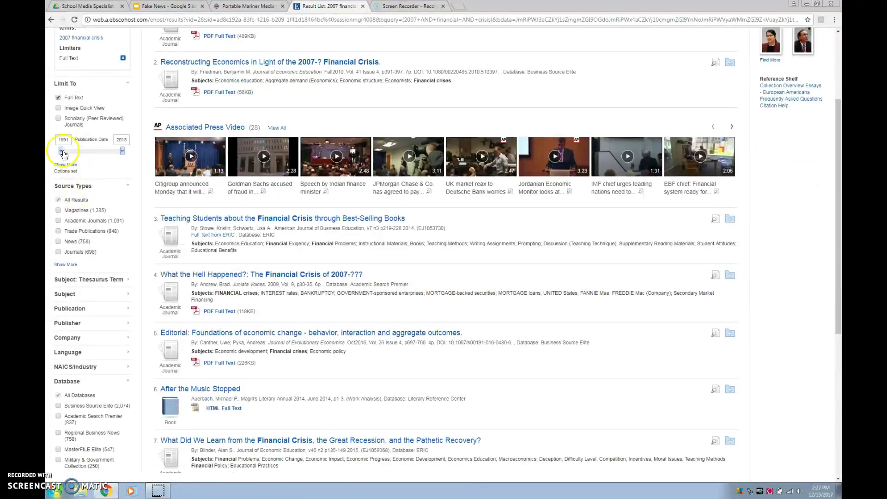
left_click_drag(60, 151, 99, 160)
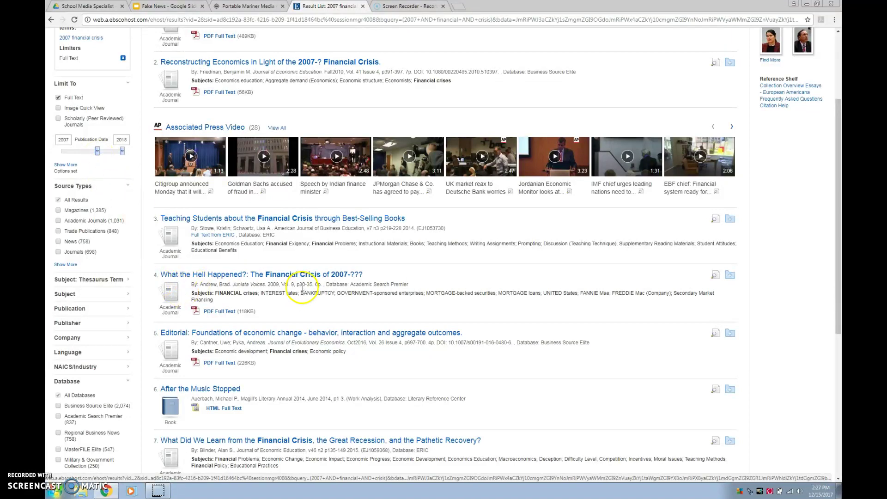
Step: Limit results to Academic Journals and set the earliest publication year to 2007
scroll(300, 290, "up", 3)
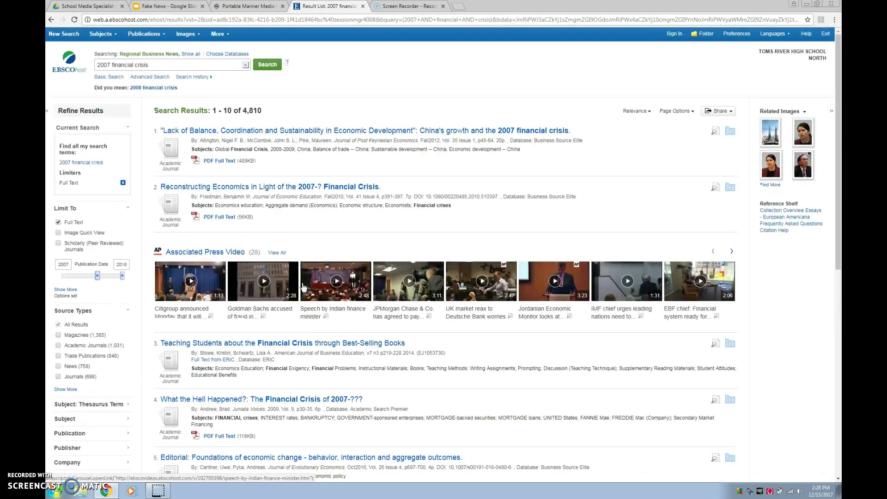
scroll(89, 171, "down", 3)
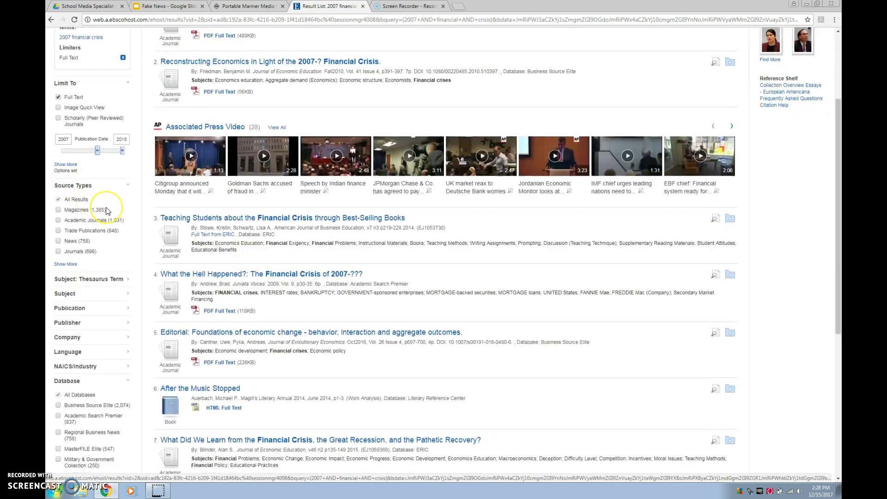
scroll(106, 209, "down", 1)
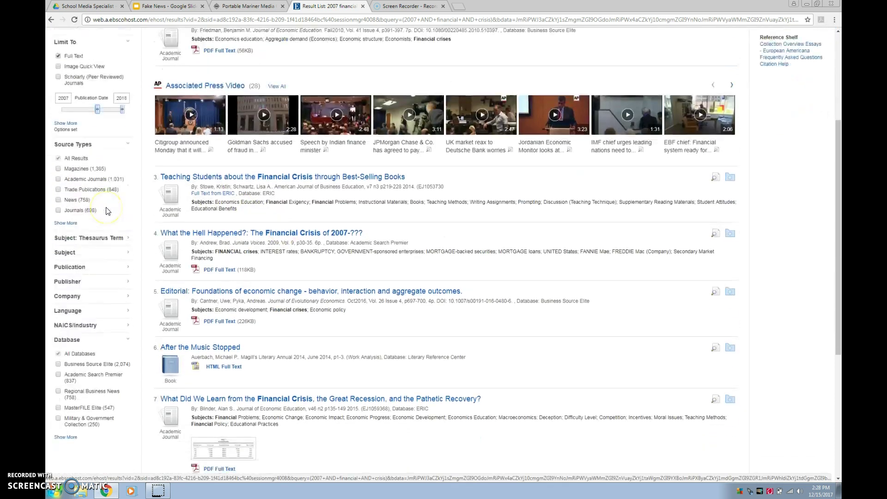
left_click(58, 179)
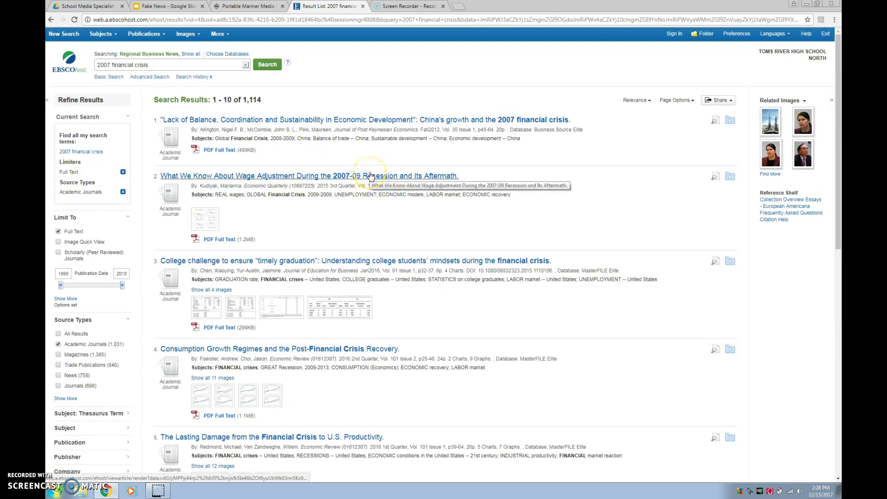
left_click(60, 286)
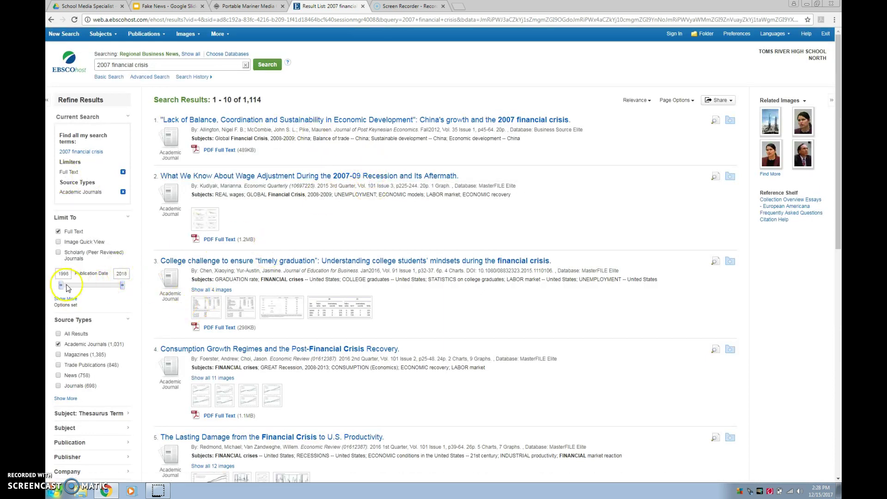
left_click_drag(61, 290, 89, 290)
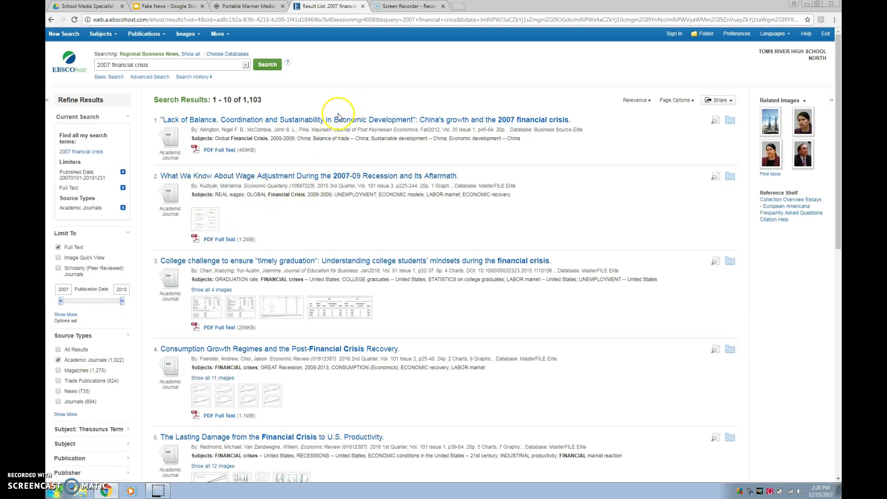
Step: Open the first result's detailed record, then highlight and clear the abstract's opening lines
left_click(335, 125)
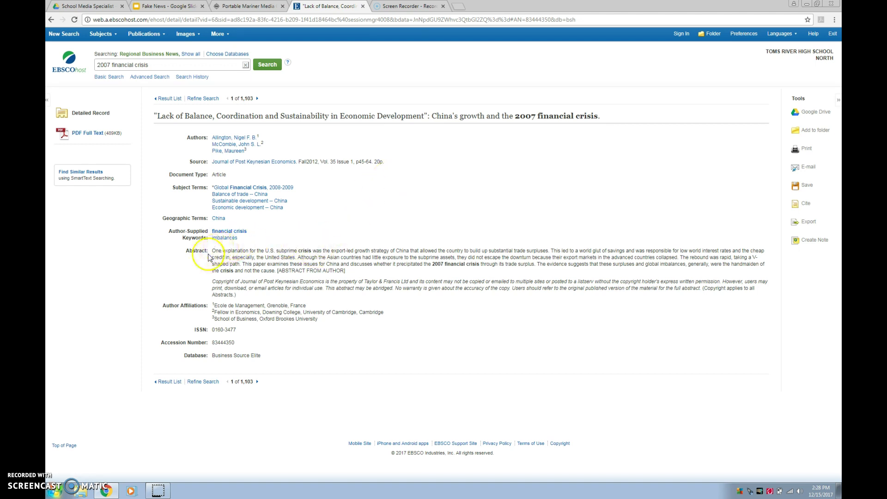
left_click_drag(212, 251, 364, 272)
left_click(363, 271)
Step: Open the article's PDF Full Text and show its Citation Format panel
left_click(98, 134)
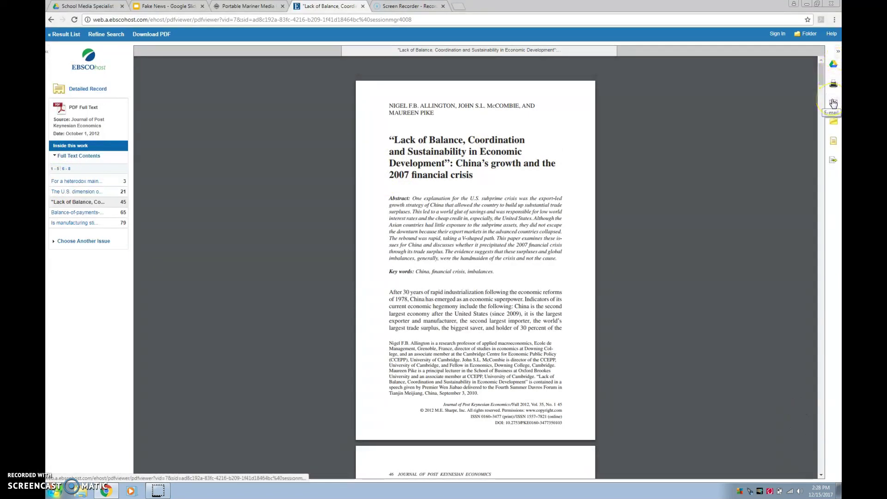
left_click(833, 122)
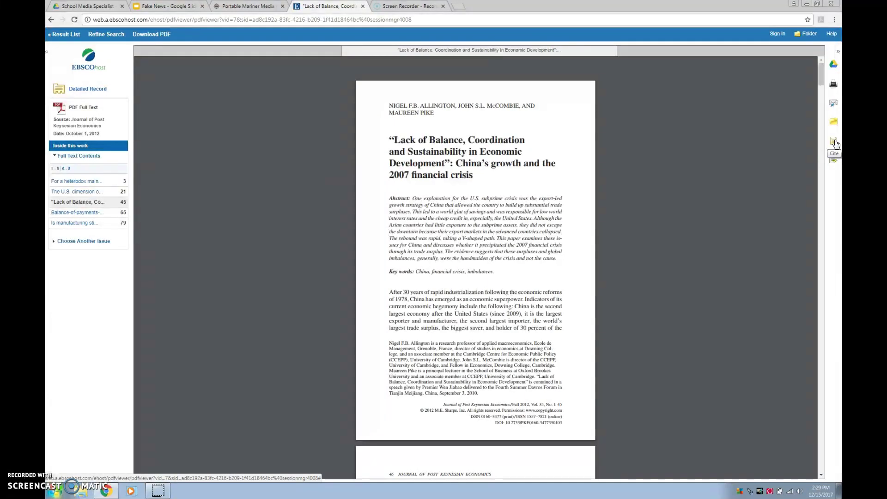
left_click(834, 143)
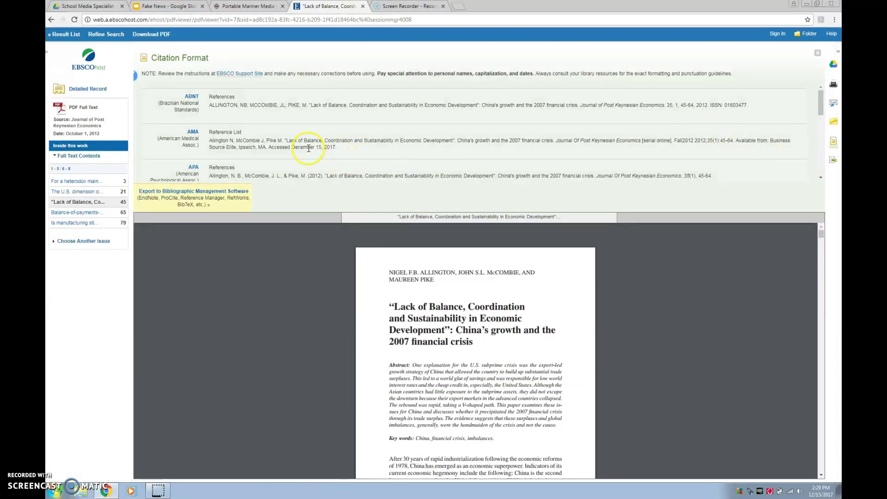
Step: Scroll the Citation Format panel down to the MLA and Vancouver/ICMJE references
scroll(308, 151, "down", 3)
scroll(308, 151, "down", 3)
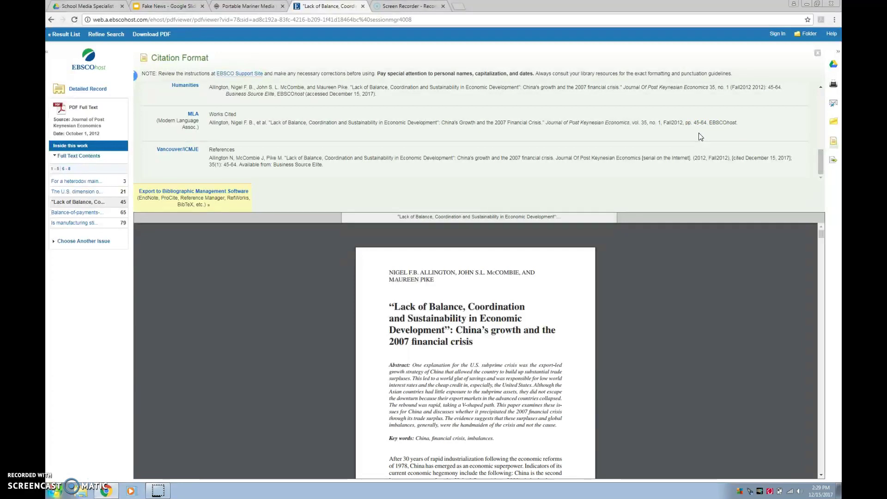
left_click(834, 160)
Step: Close the Citation Format panel and go back to the 1,103-article result list
left_click(817, 55)
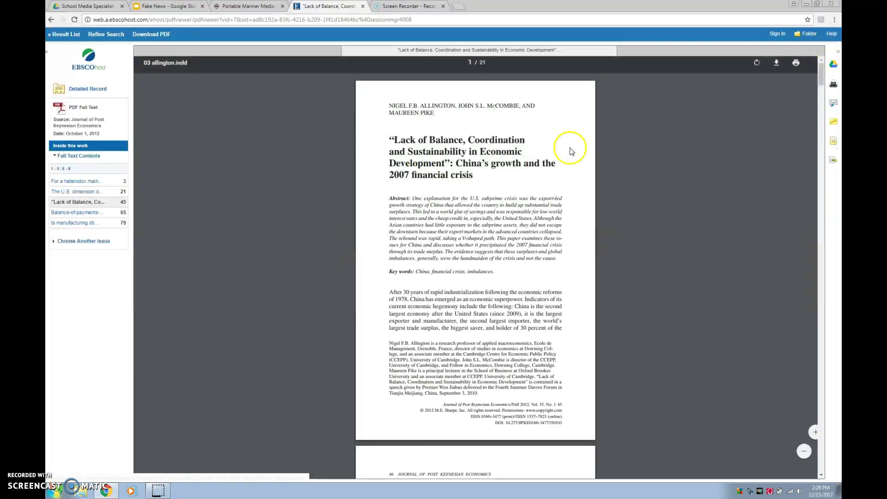
left_click(61, 35)
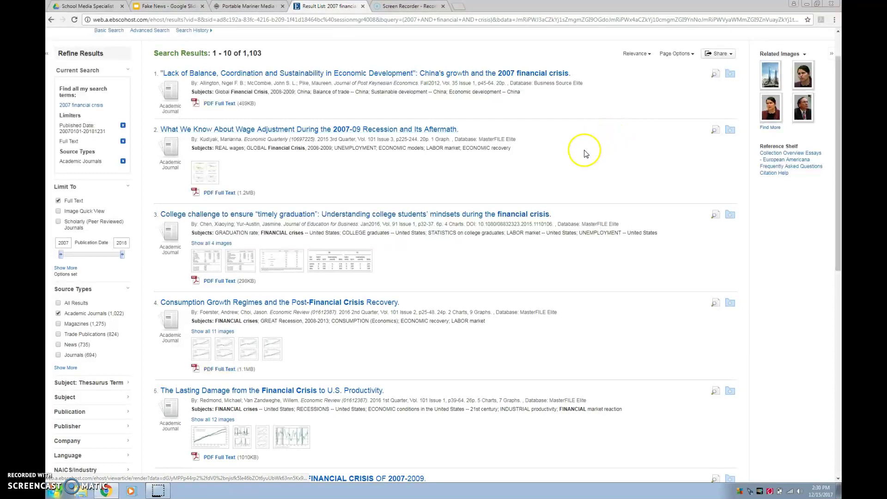
scroll(559, 160, "up", 1)
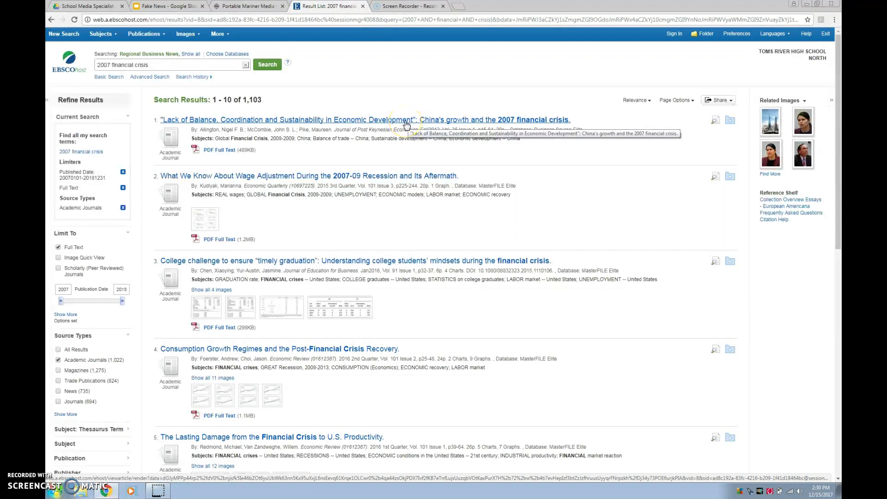
Step: Open result 2, 'What We Know About Wage Adjustment During the 2007-09 Recession and Its Aftermath.'
left_click(396, 179)
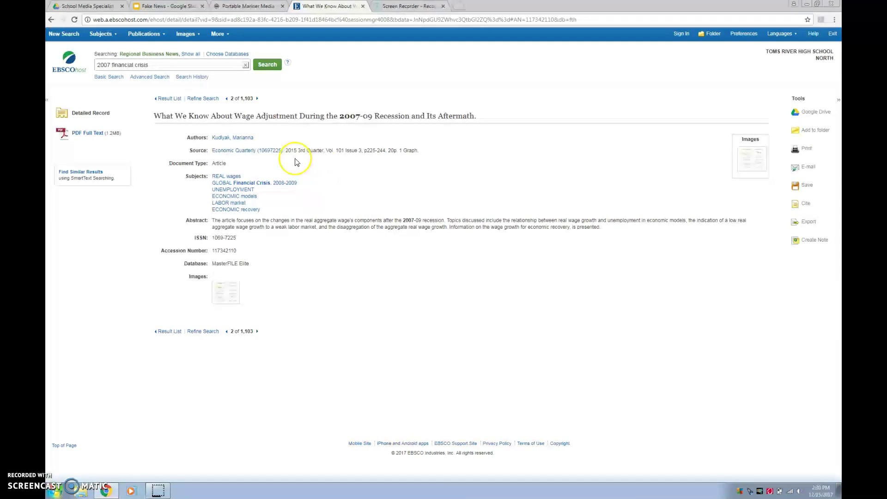
Step: Run a subject search on GLOBAL Financial Crisis, 2008-2009, listing its 16,726 results
left_click(281, 184)
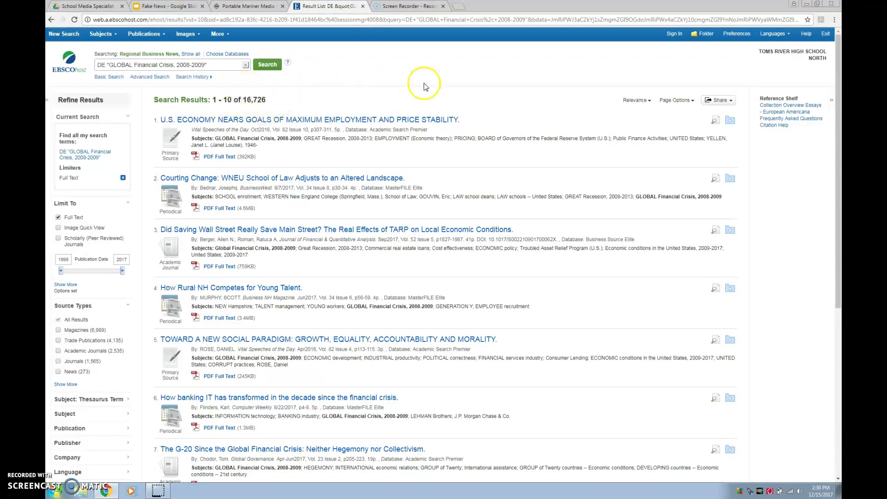
scroll(545, 96, "down", 1)
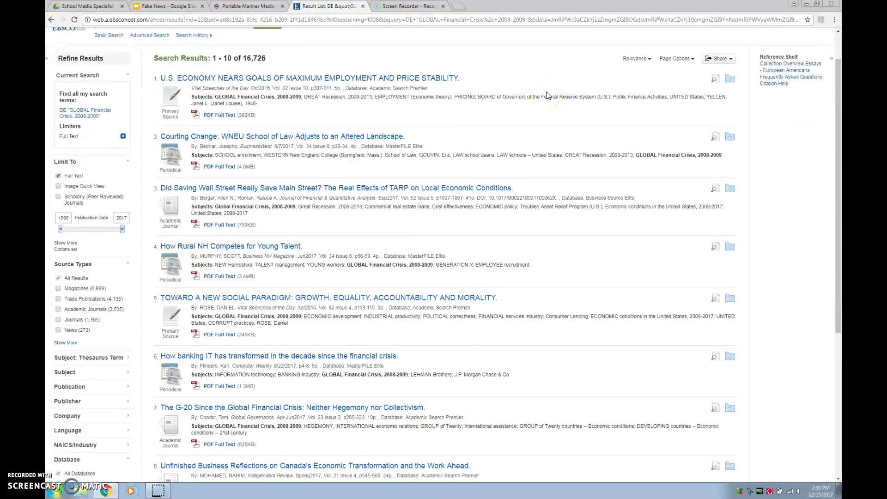
scroll(546, 93, "up", 1)
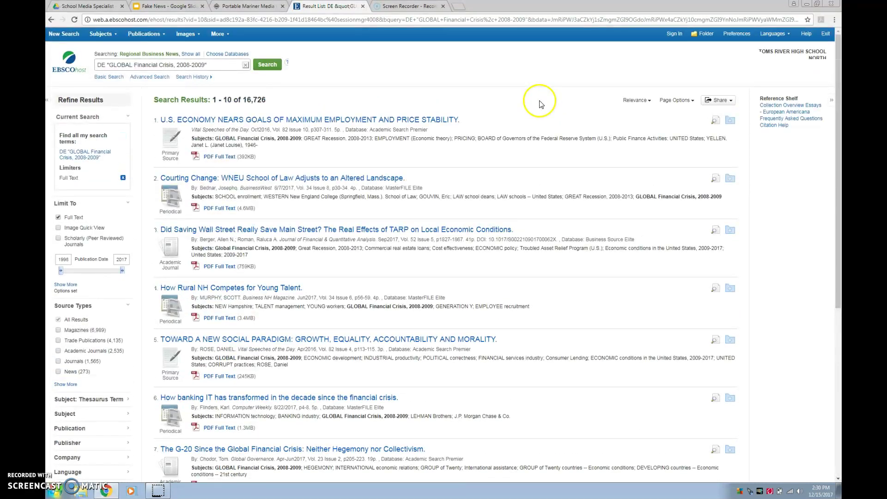